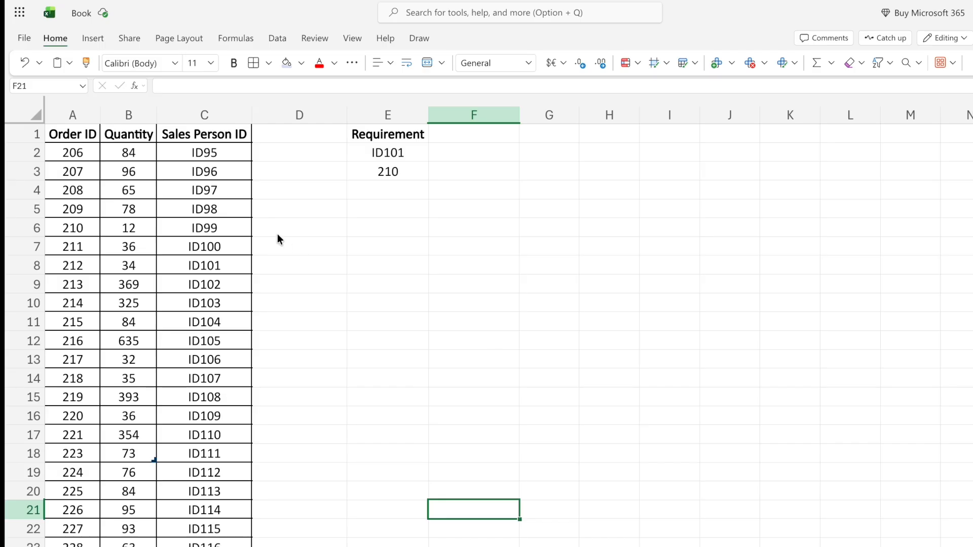
click(131, 133)
click(203, 134)
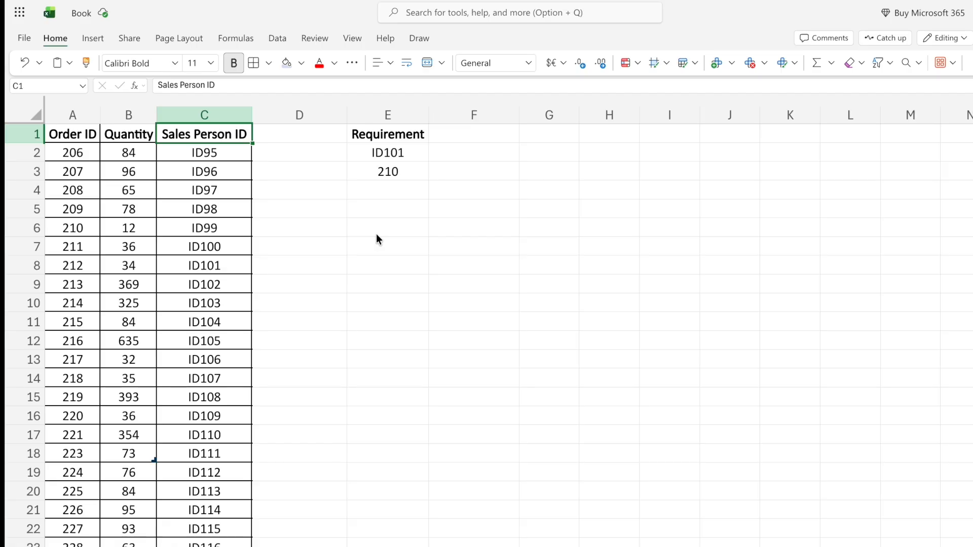
Enter =VLOOKUP(E3,A:B,2,FALSE) in cell F3 to return the quantity for the order ID in E3.
click(453, 174)
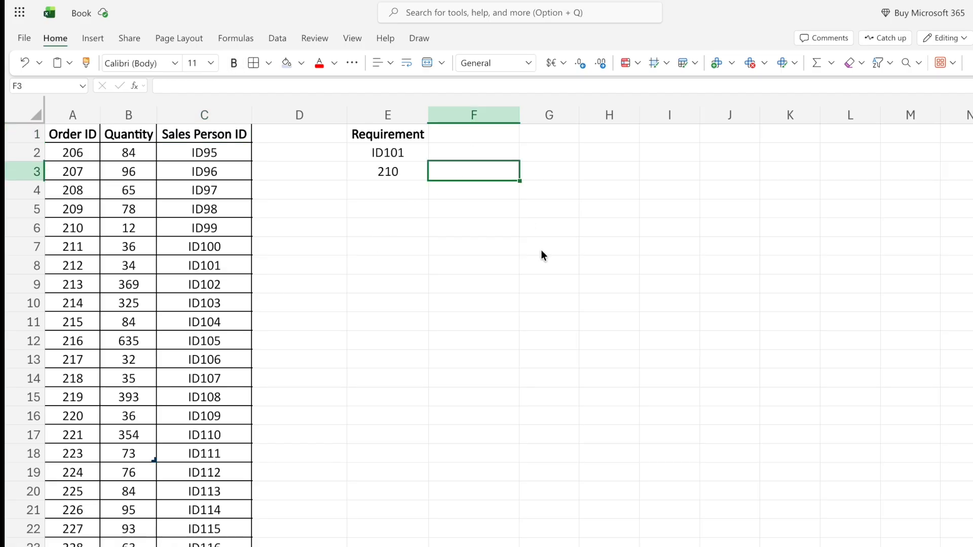
text(=vloo)
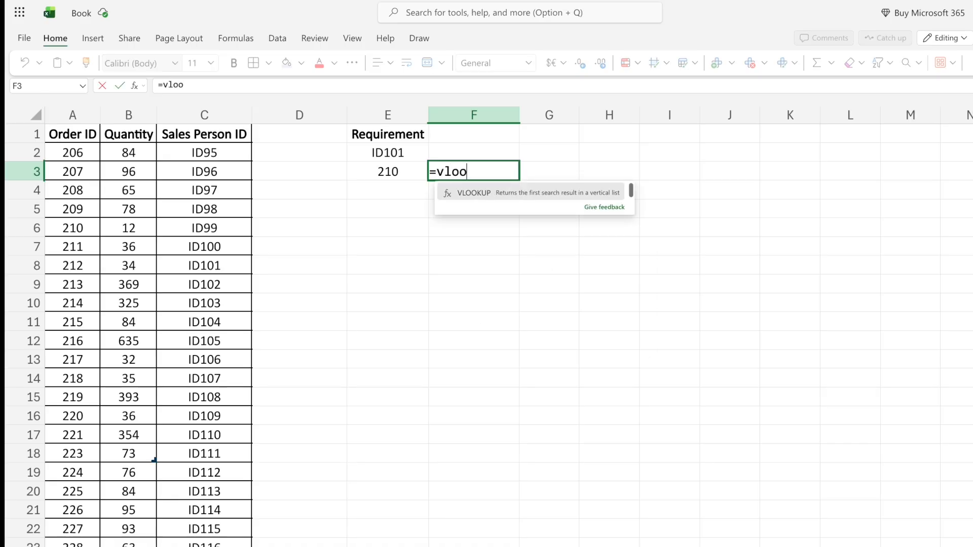
key(Tab)
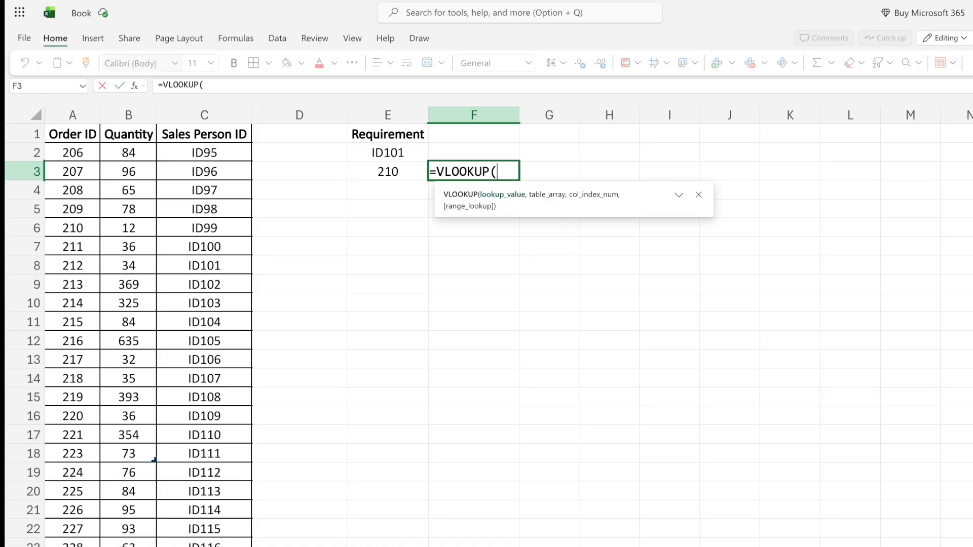
click(393, 173)
text(,)
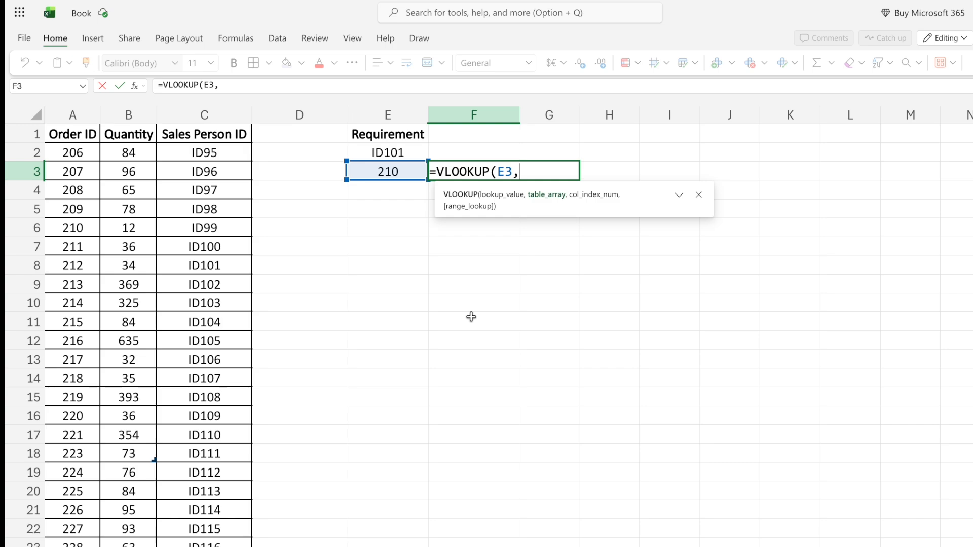
click(69, 114)
drag(70, 114, 126, 112)
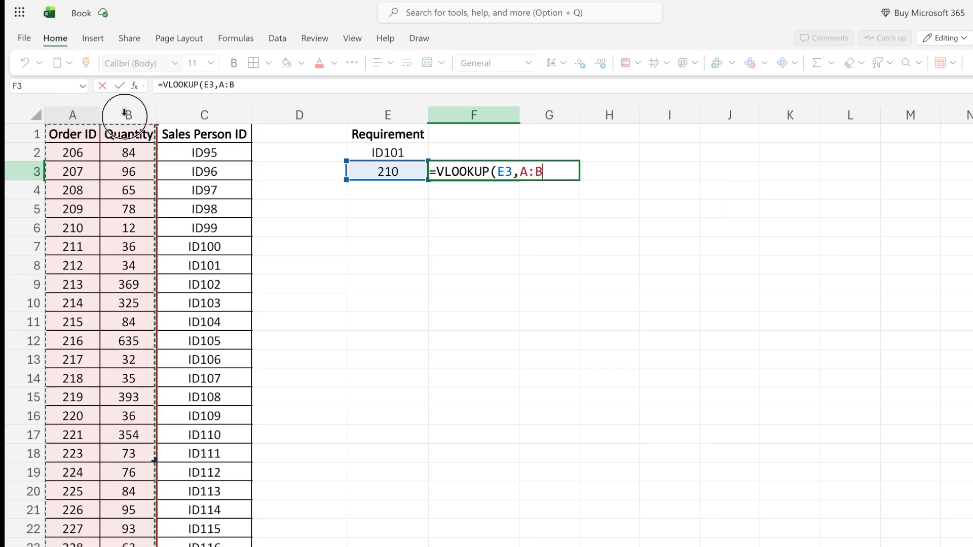
text(,)
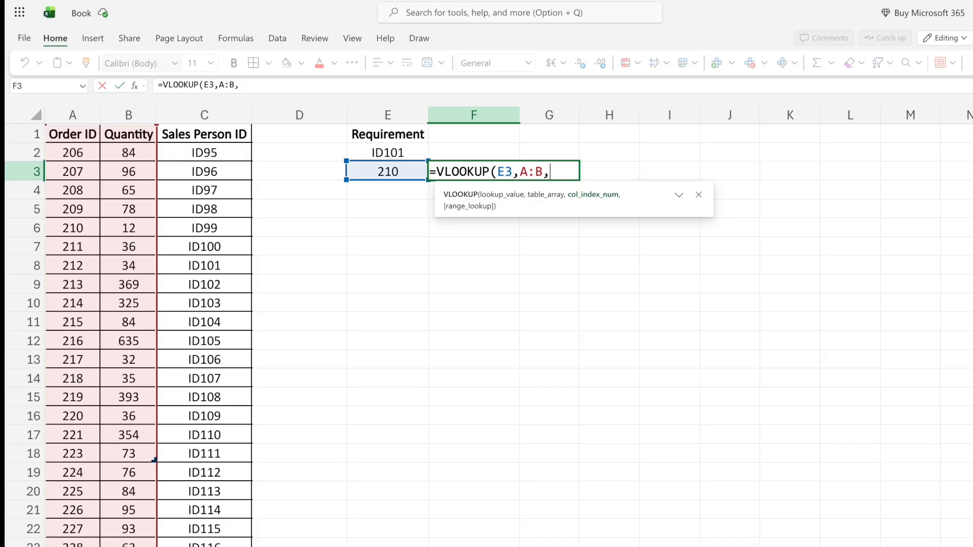
text(2,)
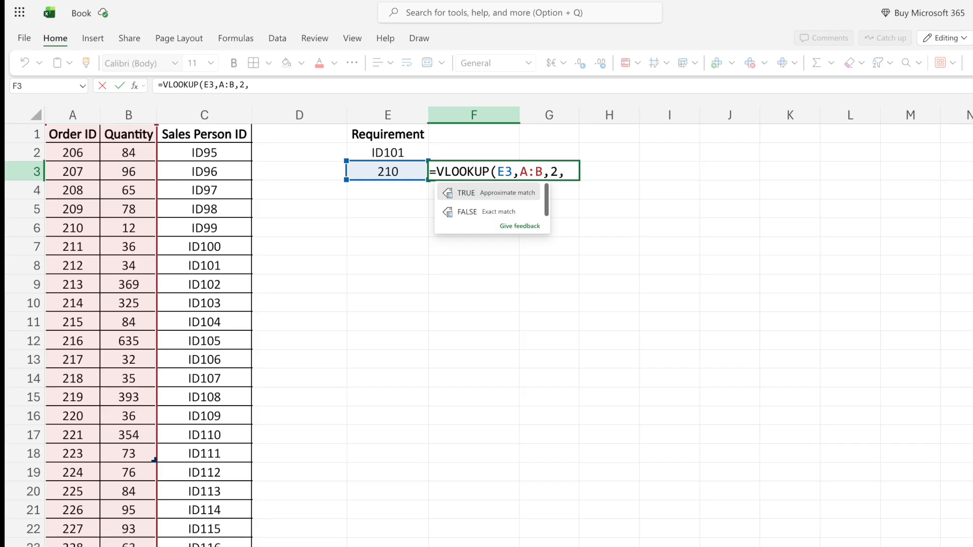
click(450, 215)
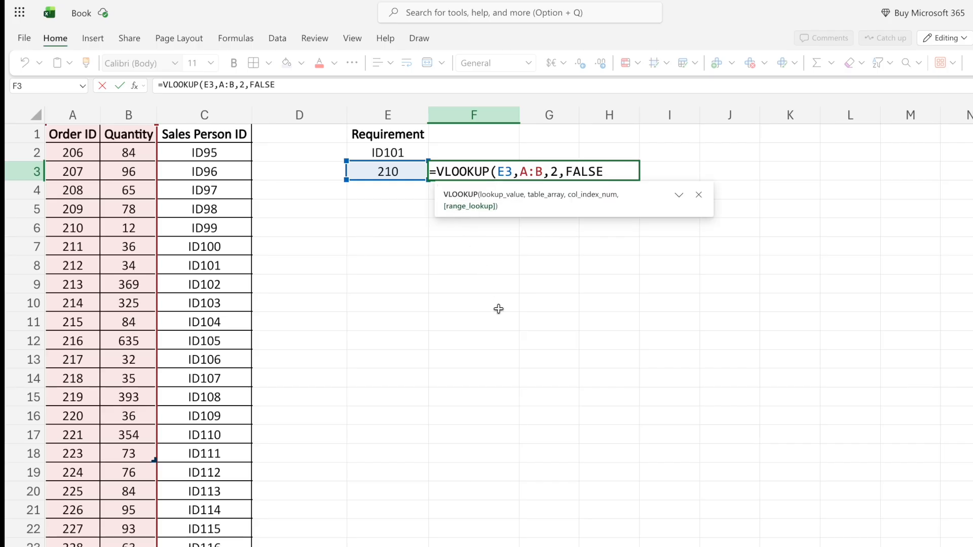
text())
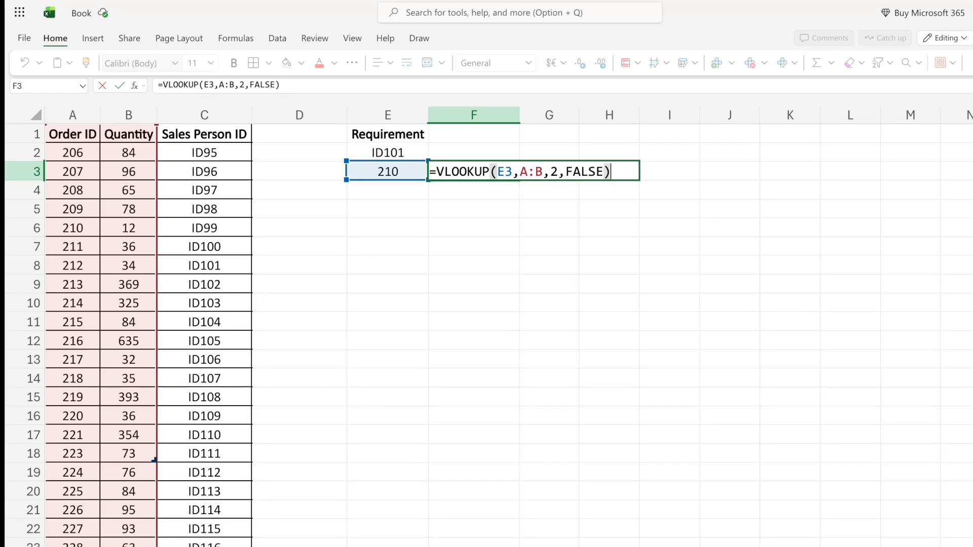
key(Return)
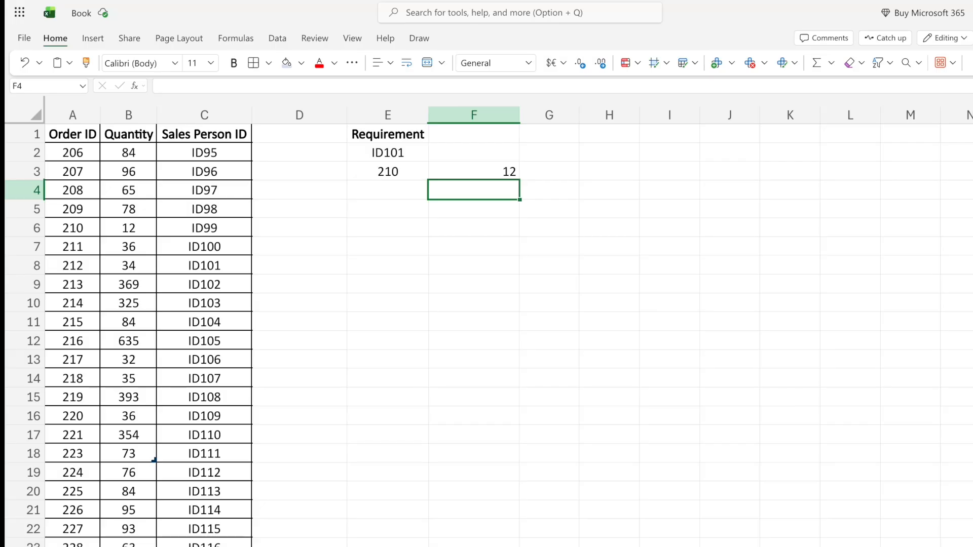
Examine the Order ID, Quantity and Sales Person ID columns and review the VLOOKUP formula in F3.
click(396, 247)
drag(77, 114, 179, 117)
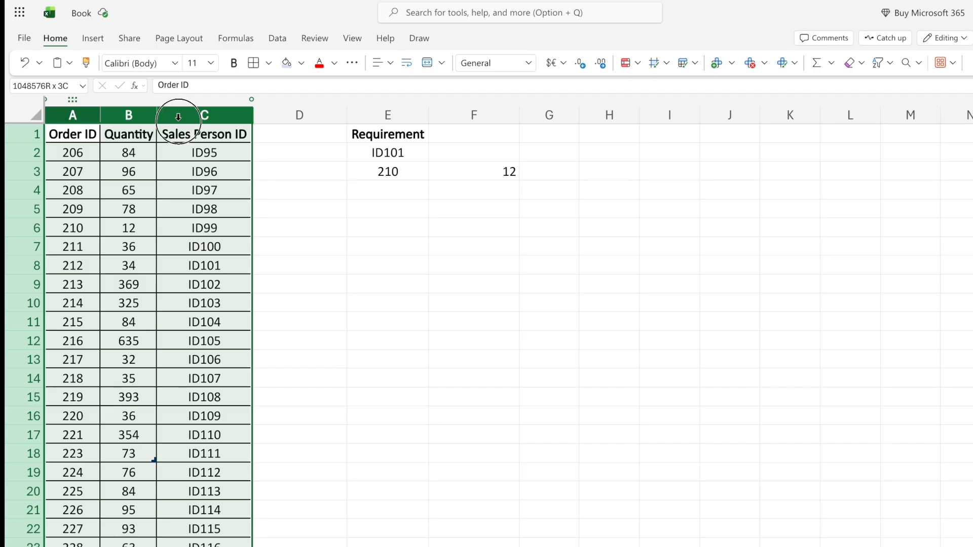
click(202, 188)
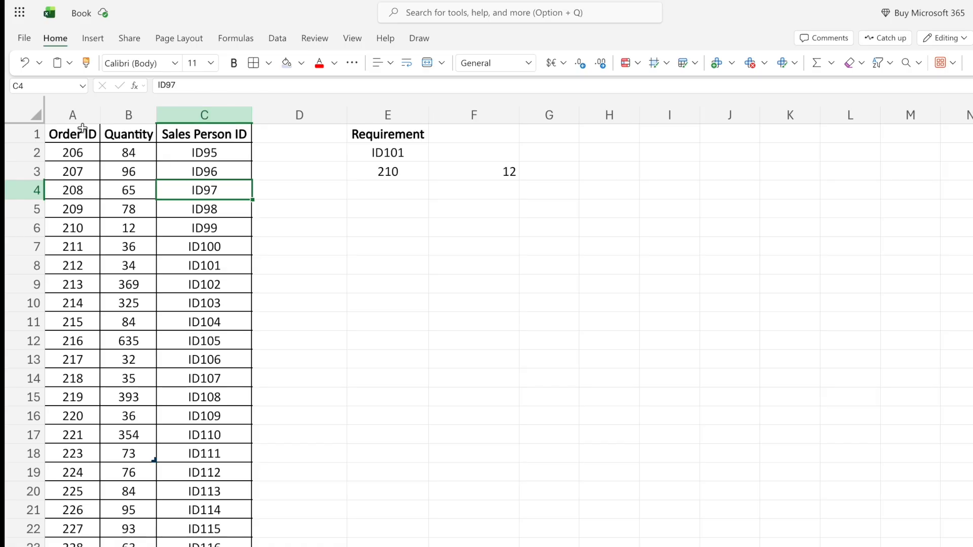
drag(76, 114, 129, 116)
click(189, 186)
click(500, 193)
click(495, 172)
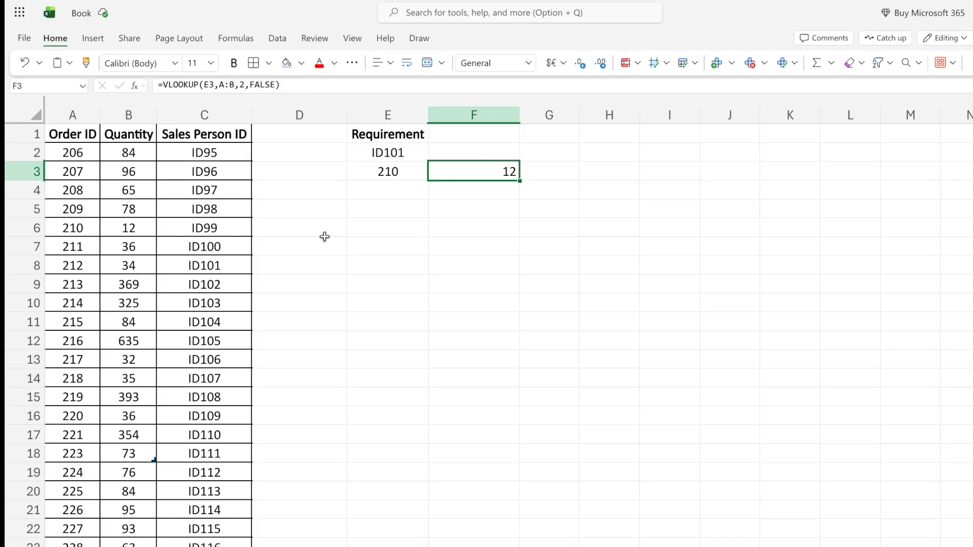
click(444, 232)
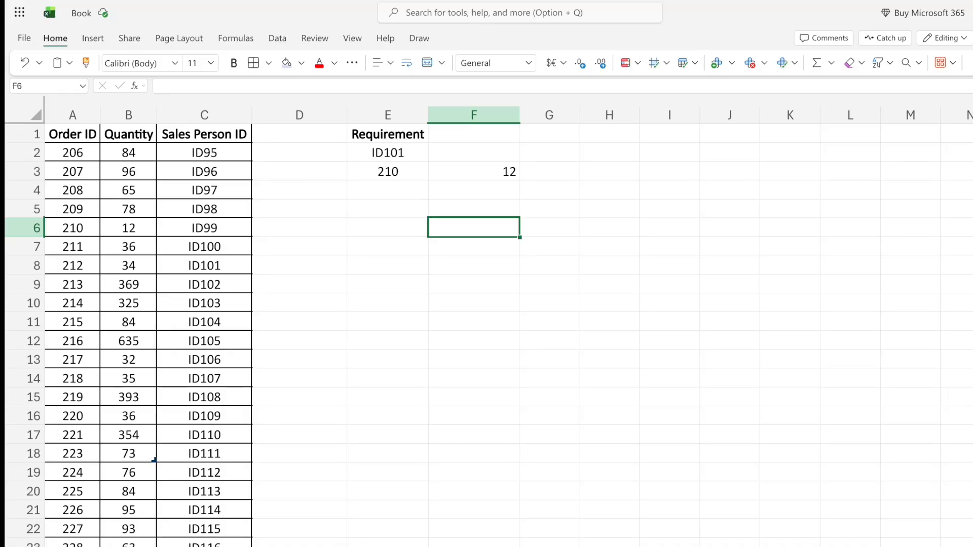
Enter =XLOOKUP(E3,A:A,B:B) in cell G3 to return the quantity for the order ID in E3.
click(554, 174)
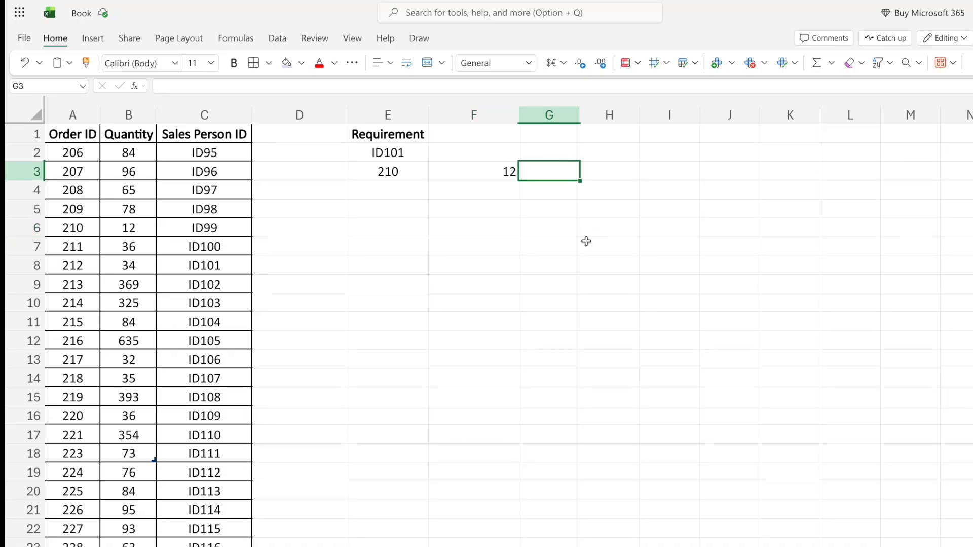
text(=xloo)
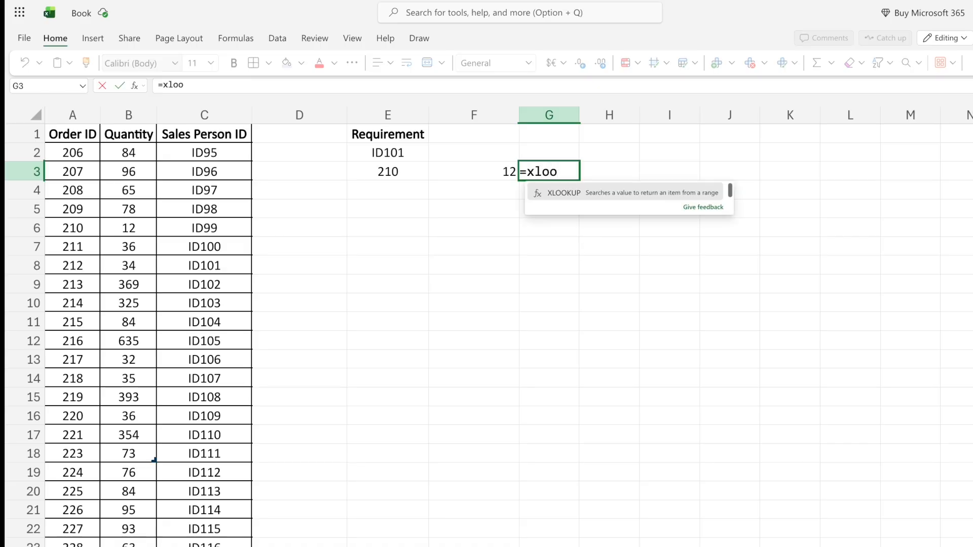
key(Tab)
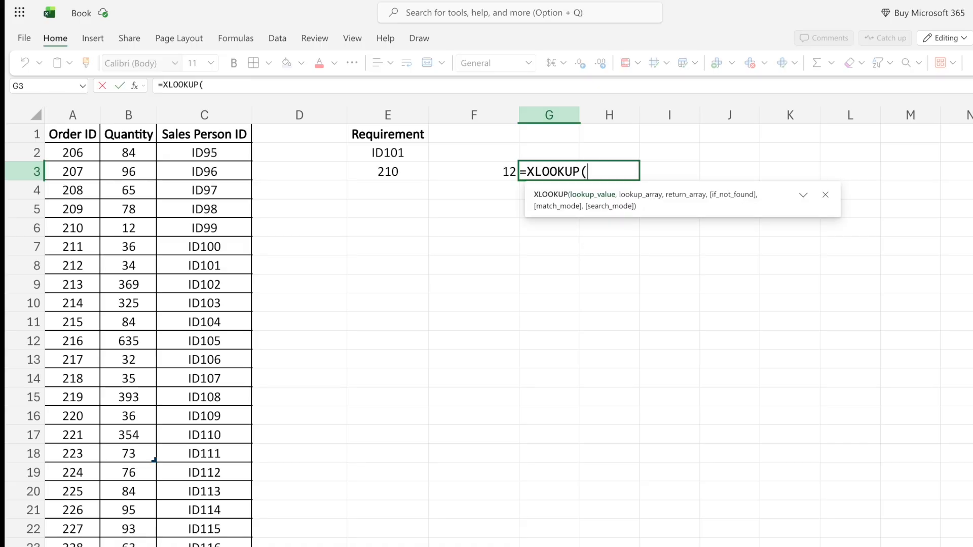
click(397, 173)
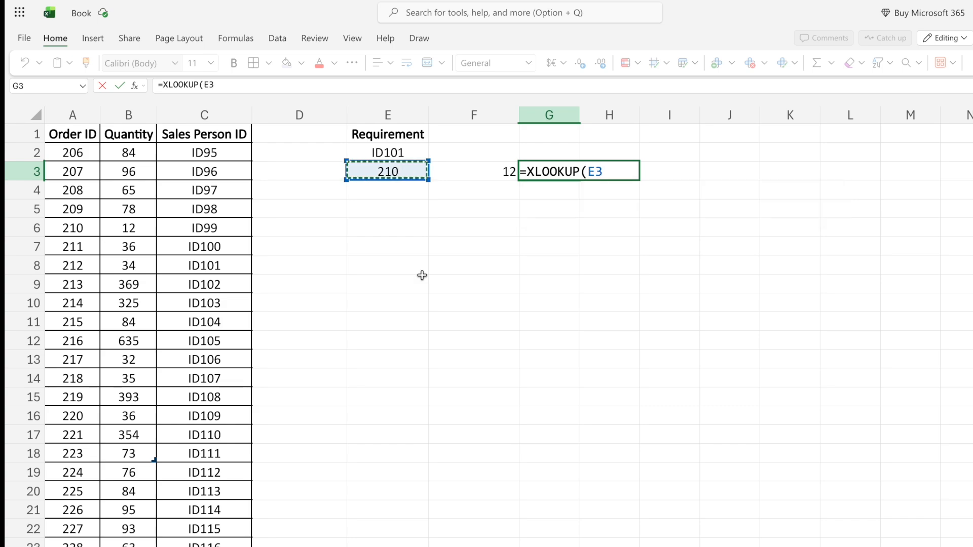
text(,)
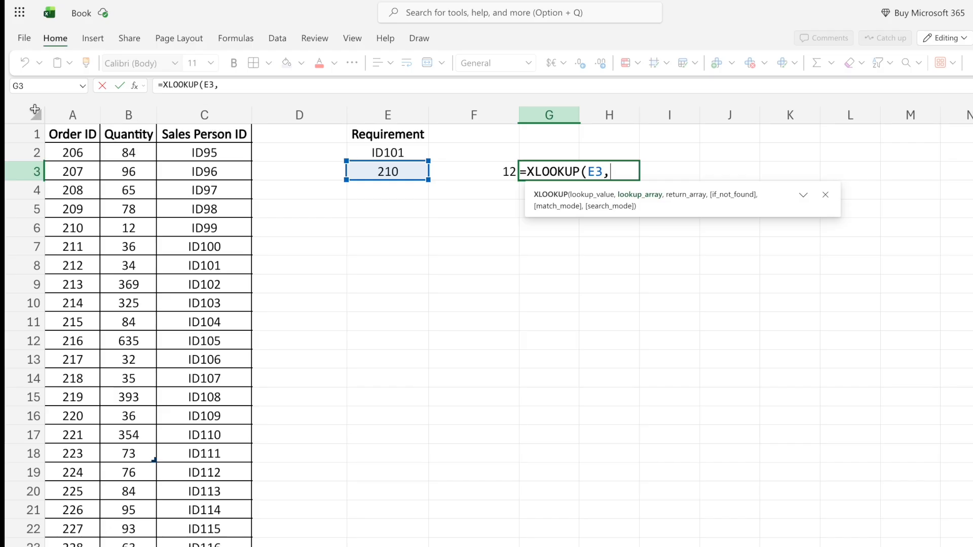
click(65, 109)
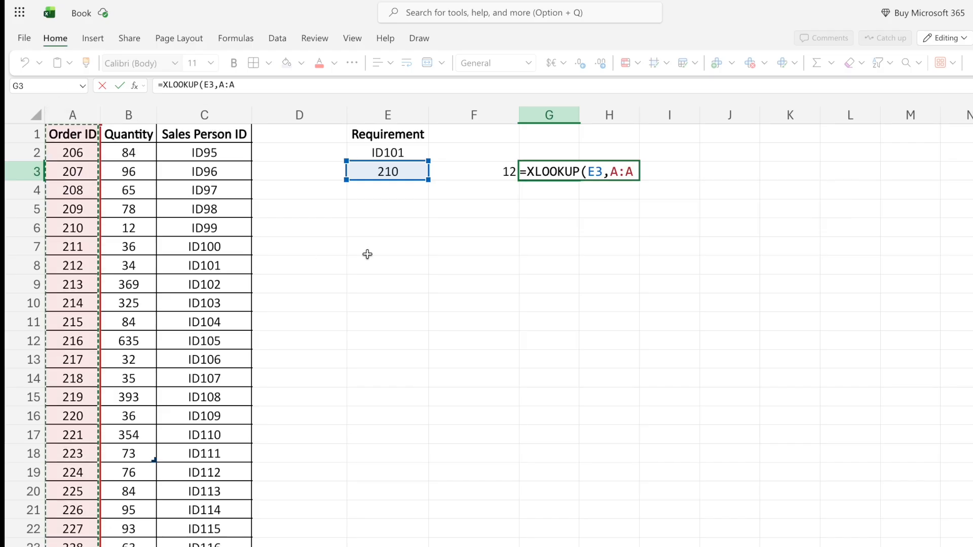
text(,)
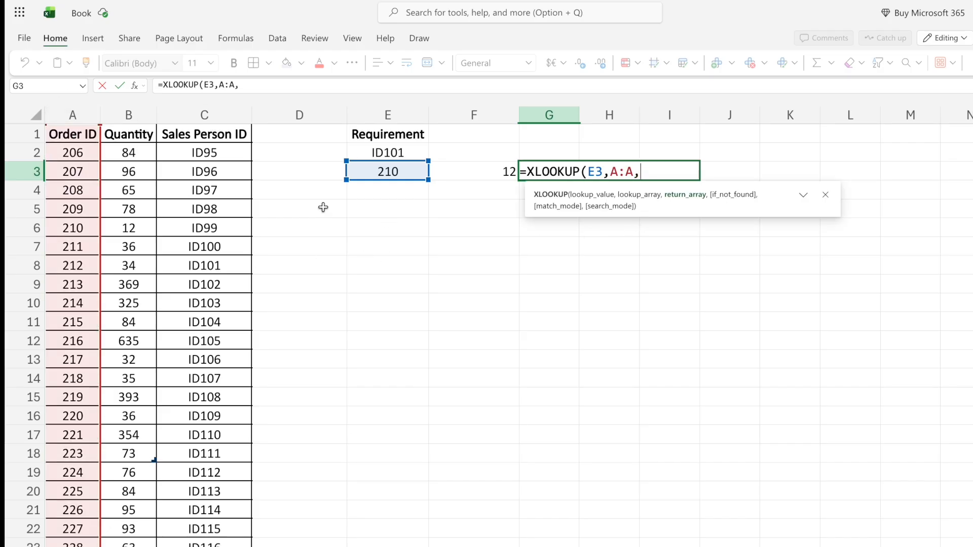
click(128, 111)
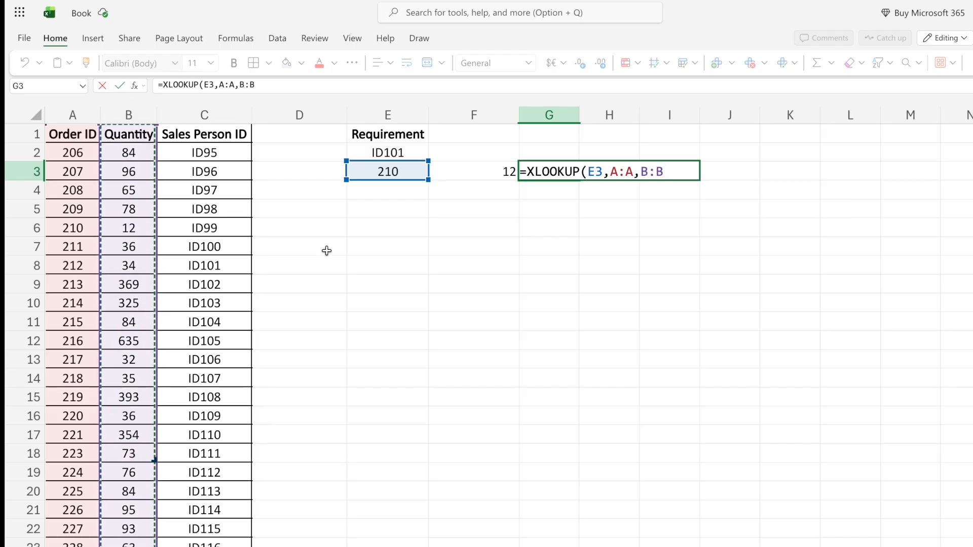
text())
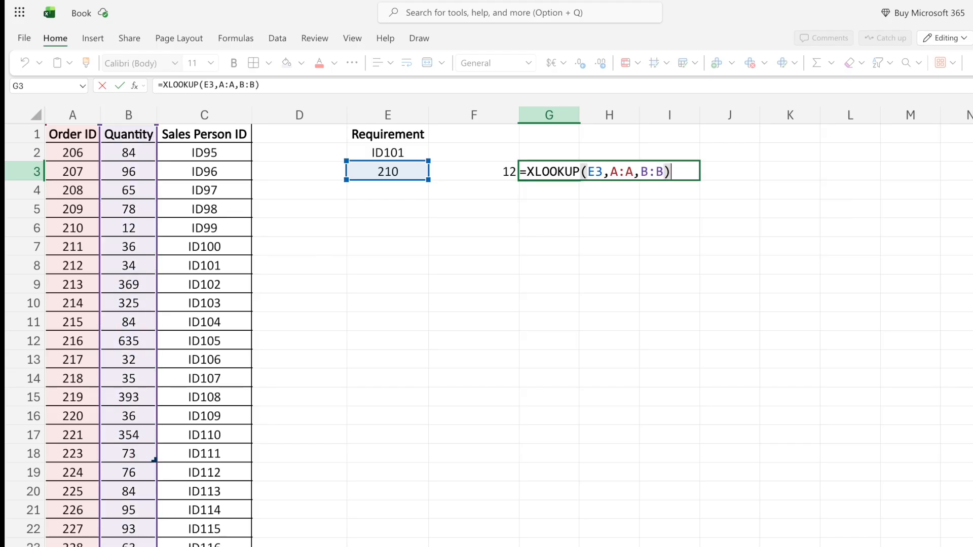
key(Return)
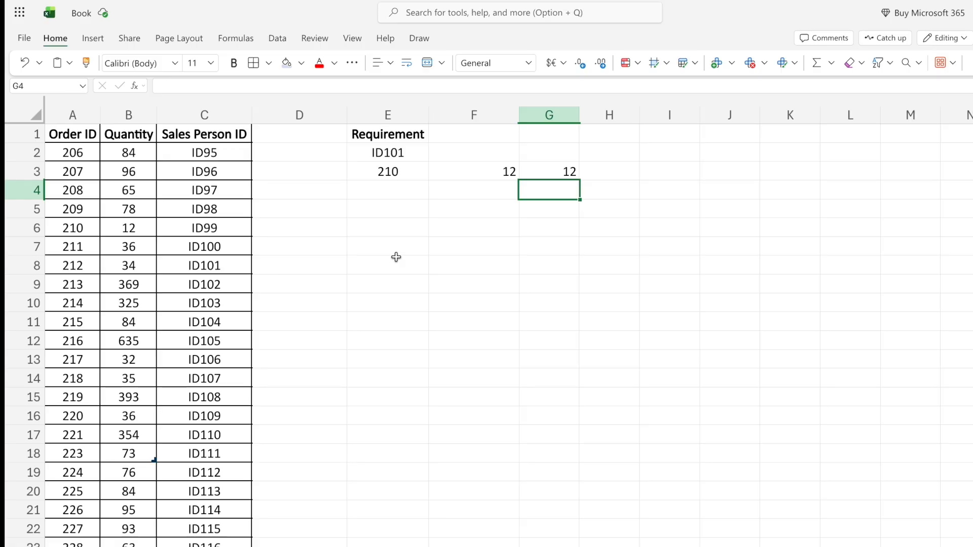
Enter =XLOOKUP(E2,C:C,B:B) in cell F2 to return the quantity for the sales person ID in E2.
click(492, 157)
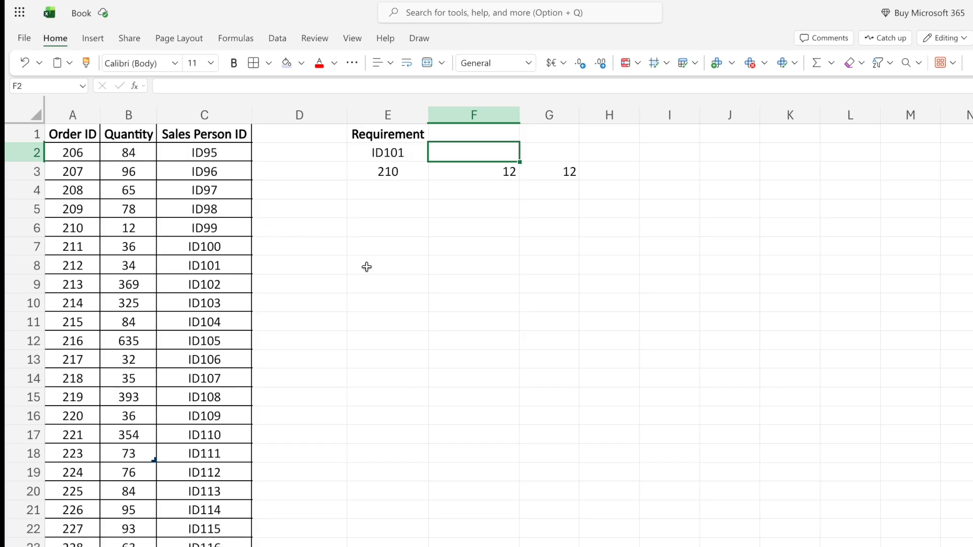
text(=xloo)
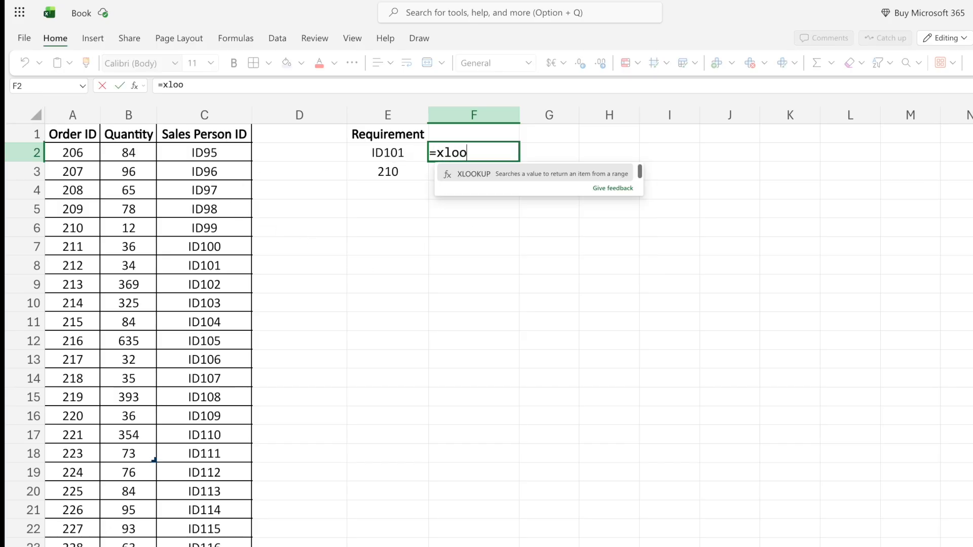
key(Tab)
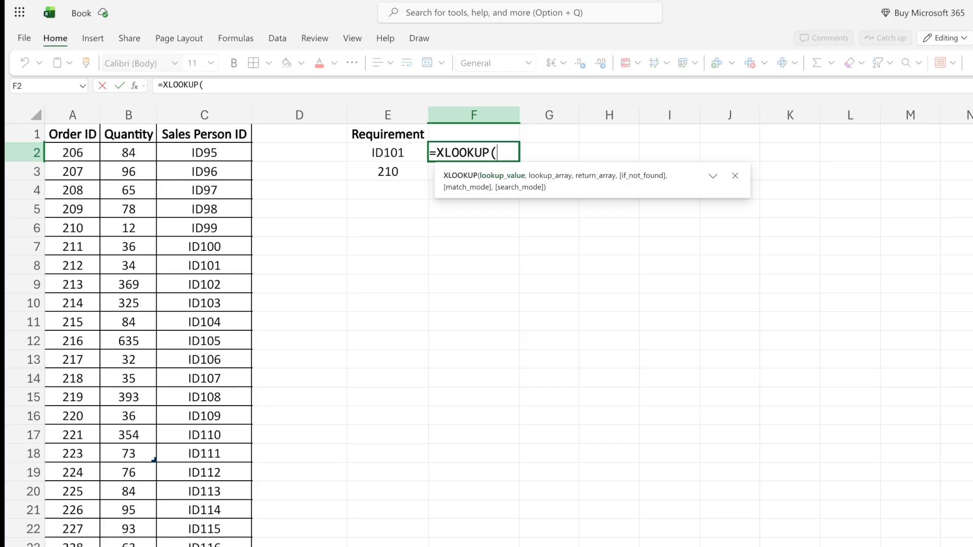
click(387, 151)
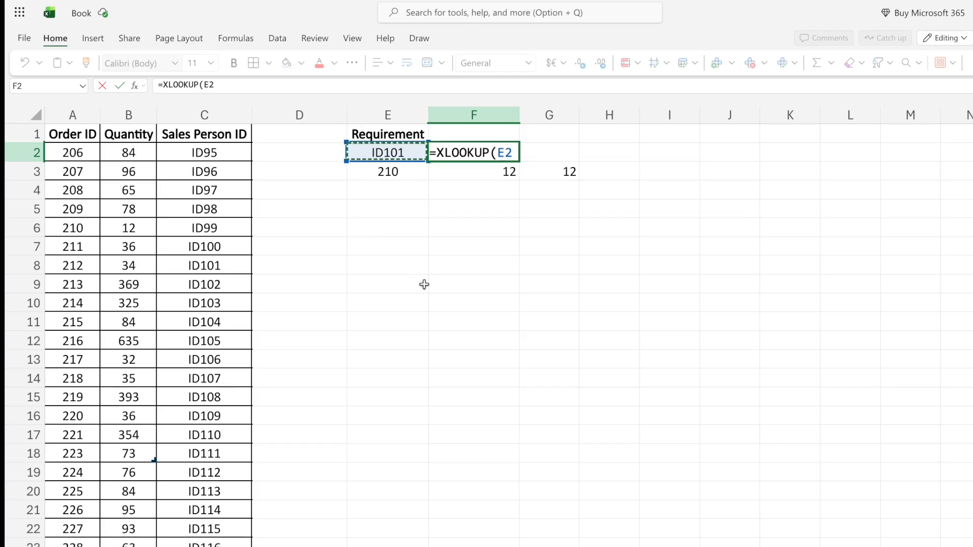
text(,)
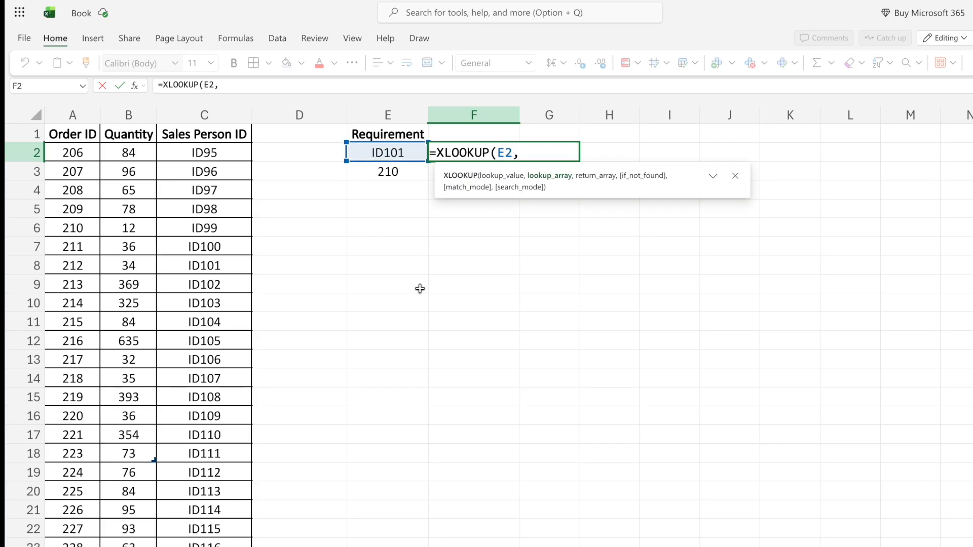
click(225, 112)
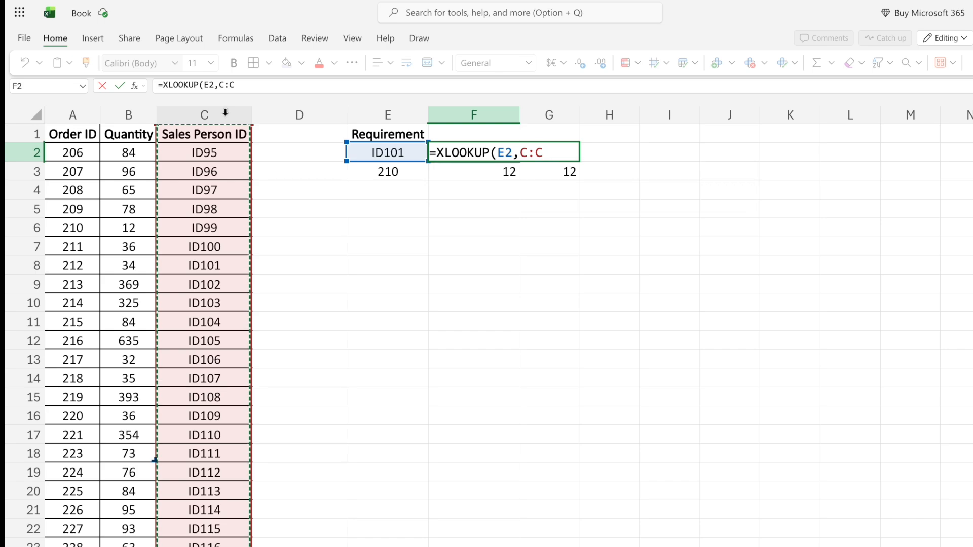
text(,)
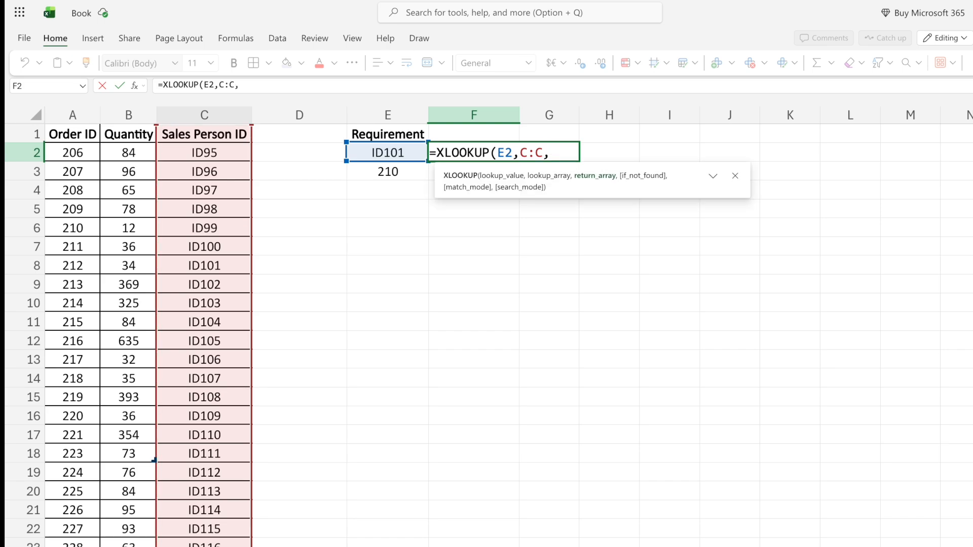
click(125, 110)
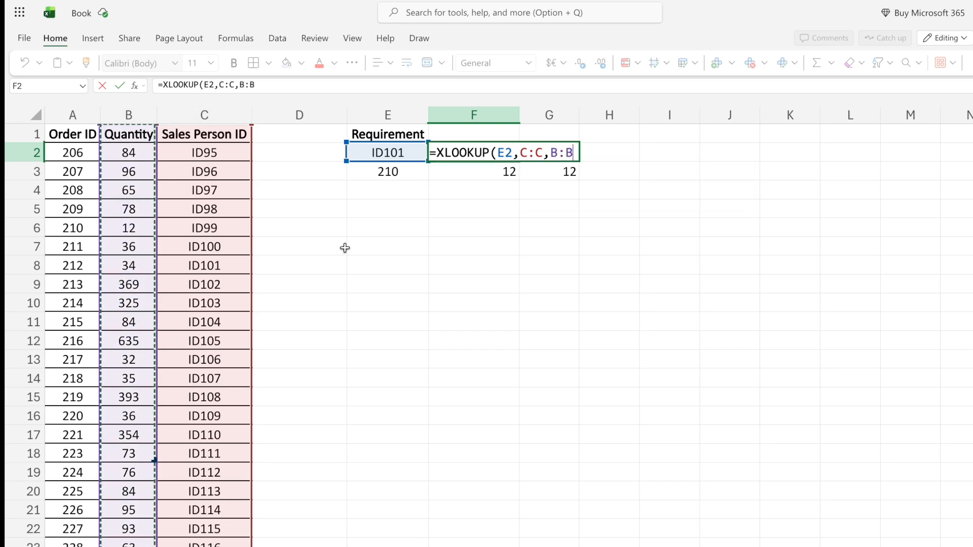
text())
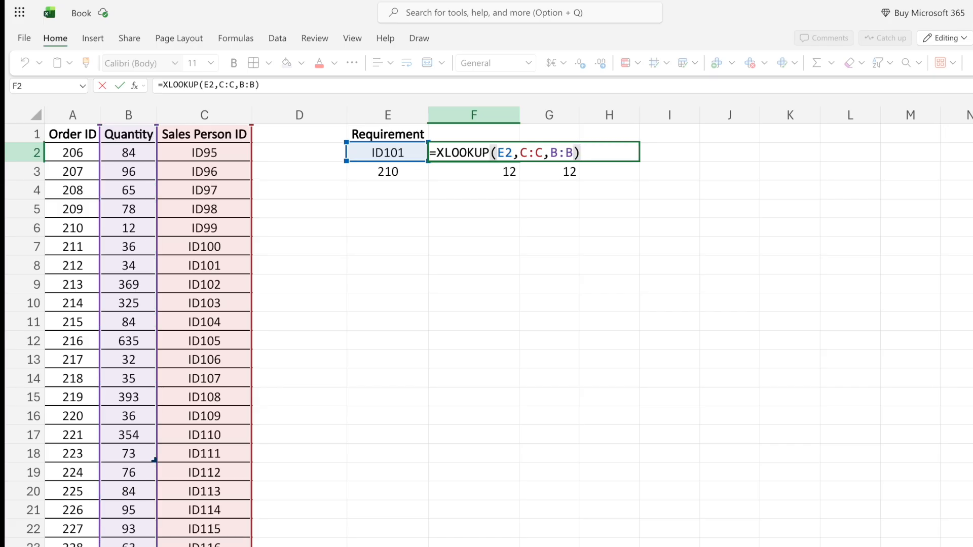
key(Return)
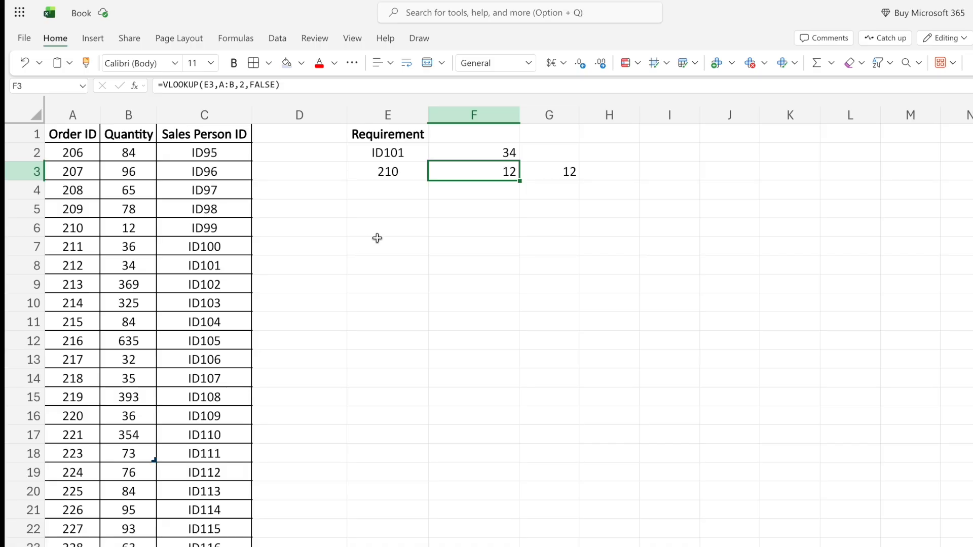
Insert a blank column between the Order ID and Quantity columns.
click(495, 150)
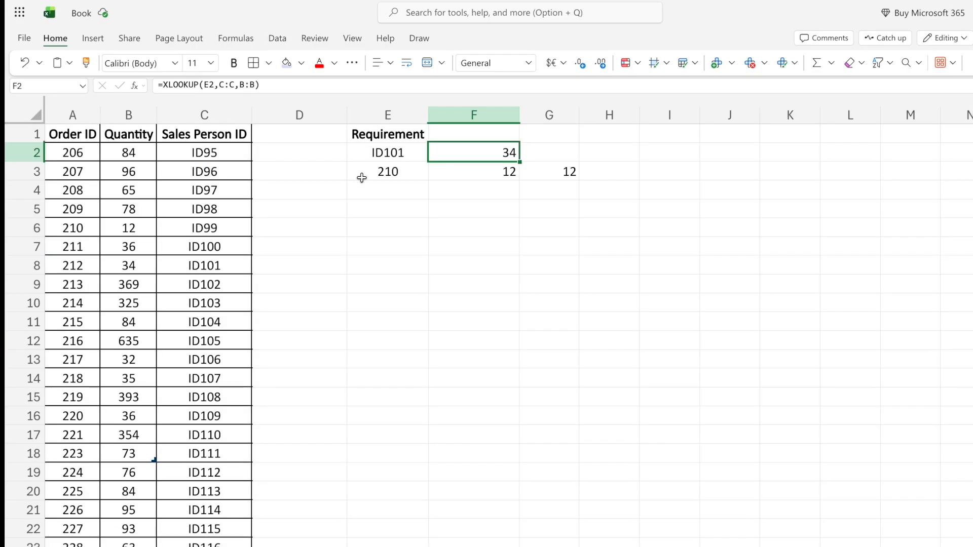
click(476, 170)
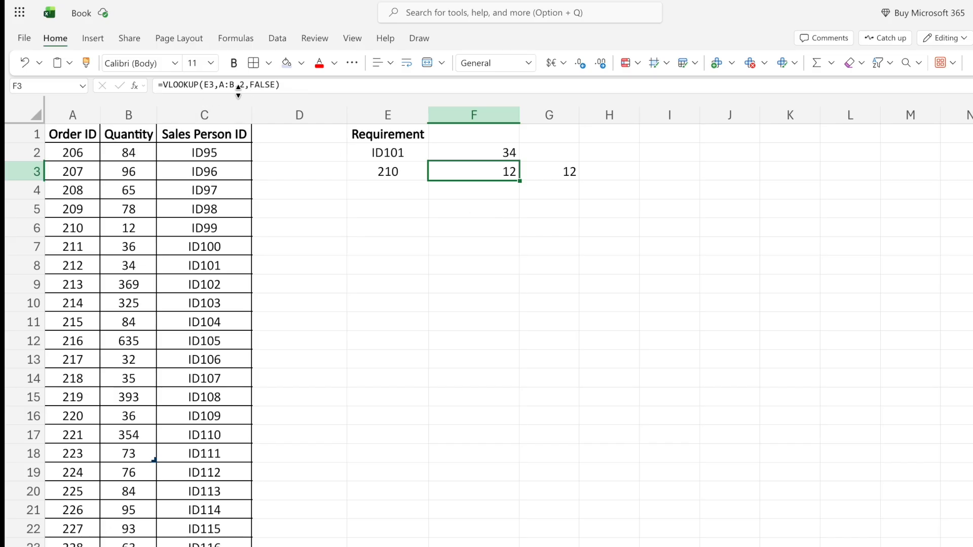
click(125, 114)
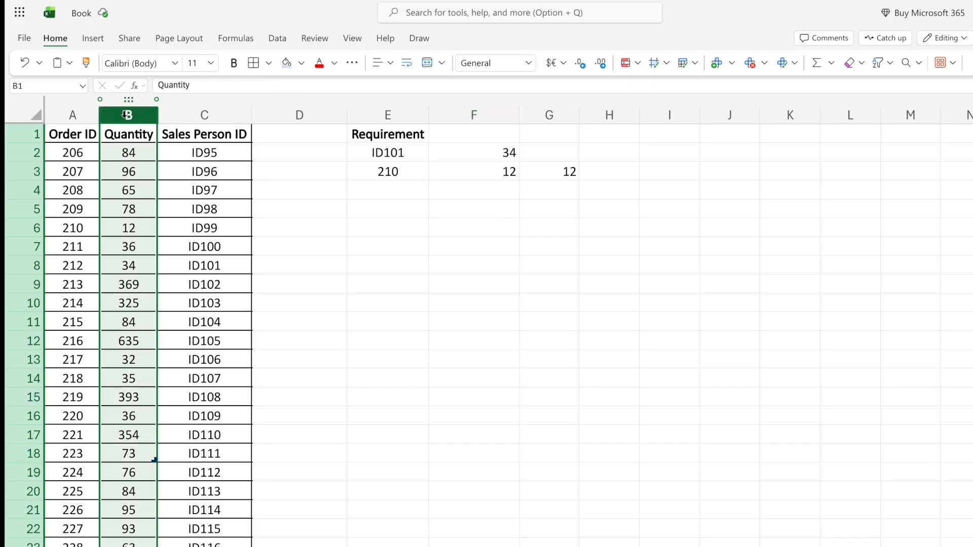
right_click(126, 115)
click(154, 220)
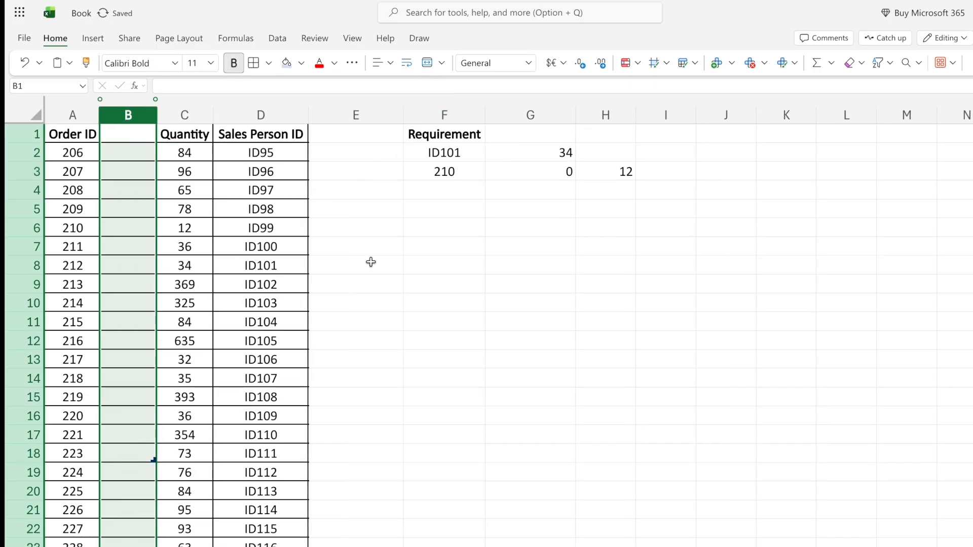
Examine the VLOOKUP and XLOOKUP formulas in G3 and H3 against the comparison table's Column Insertion Safety and Error Handling rows.
click(530, 173)
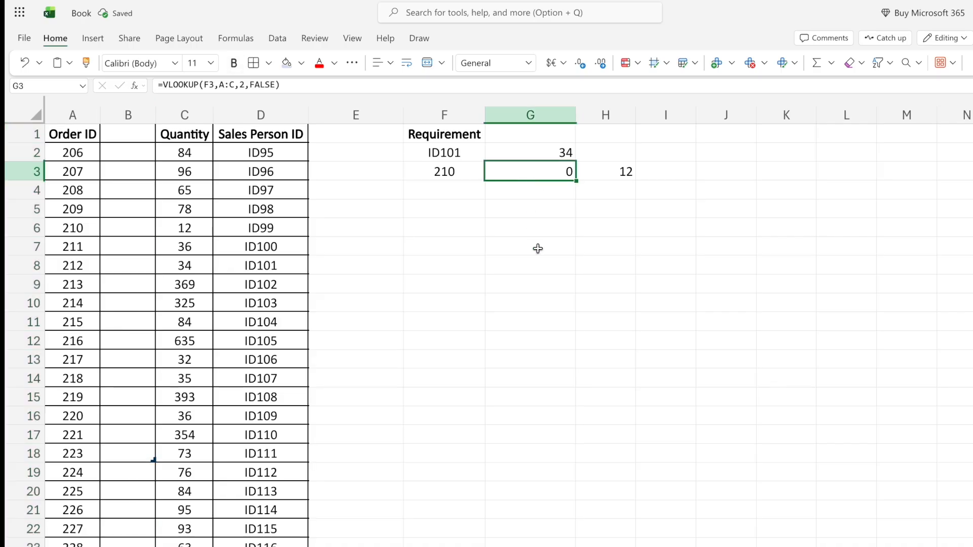
click(619, 171)
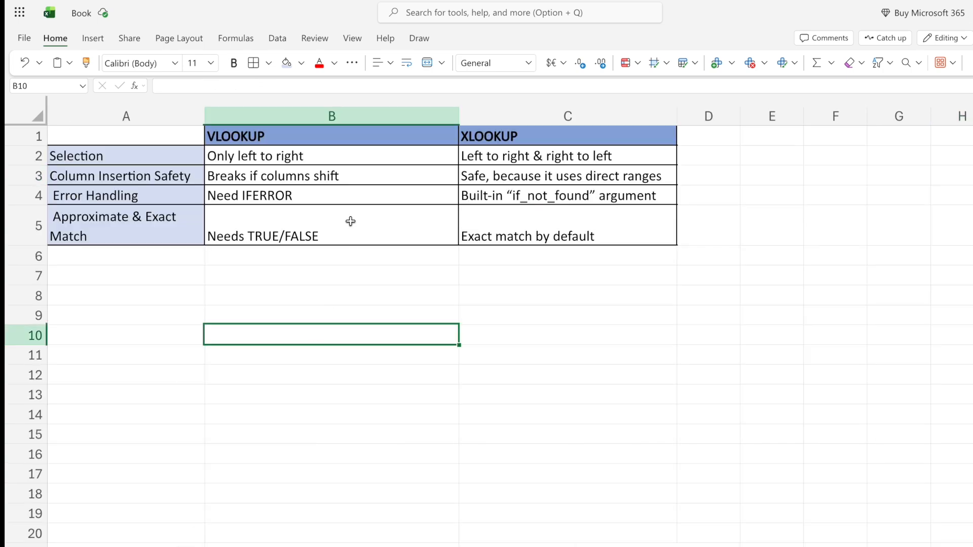
click(349, 181)
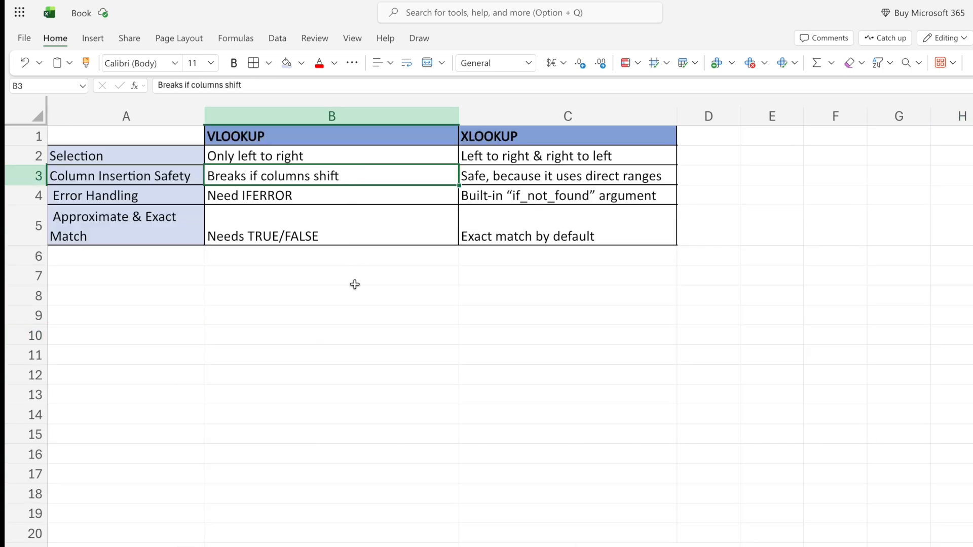
click(166, 194)
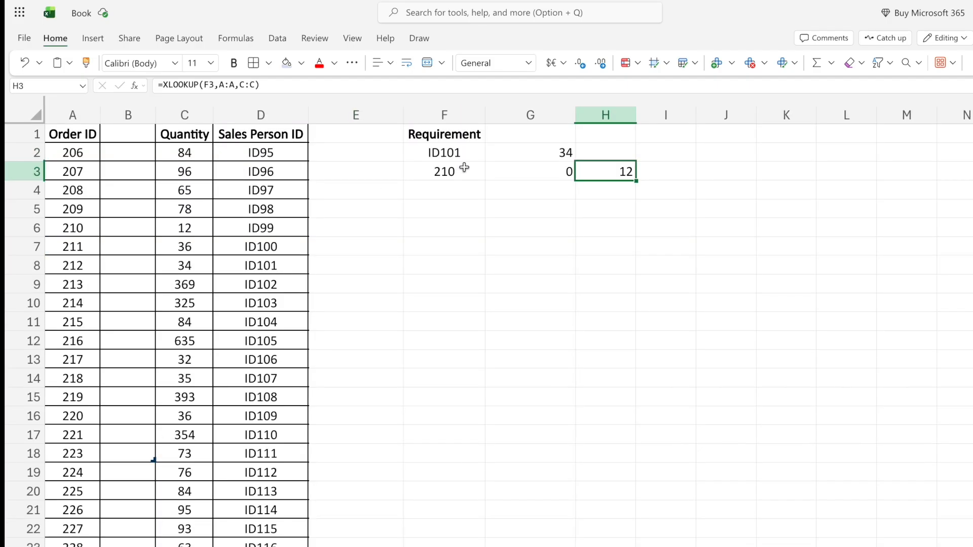
click(463, 171)
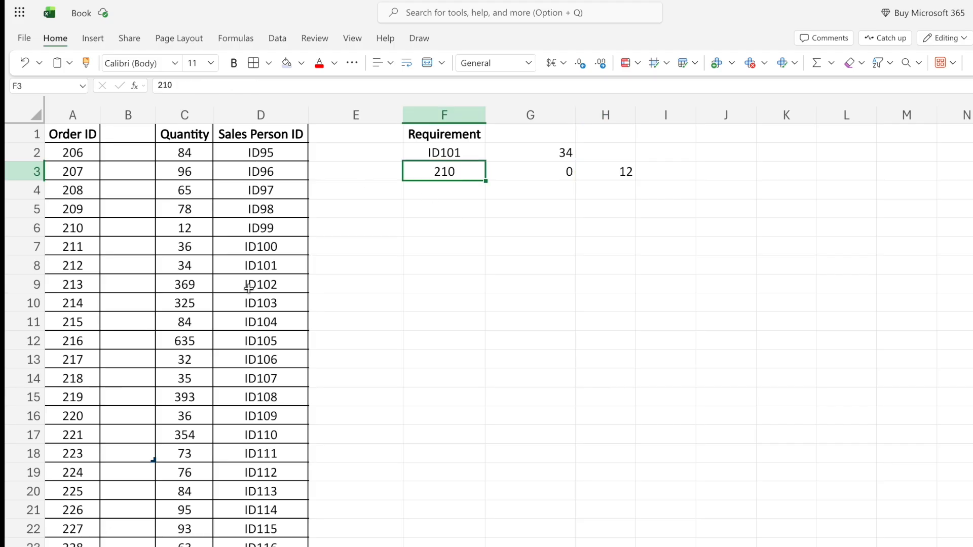
click(542, 175)
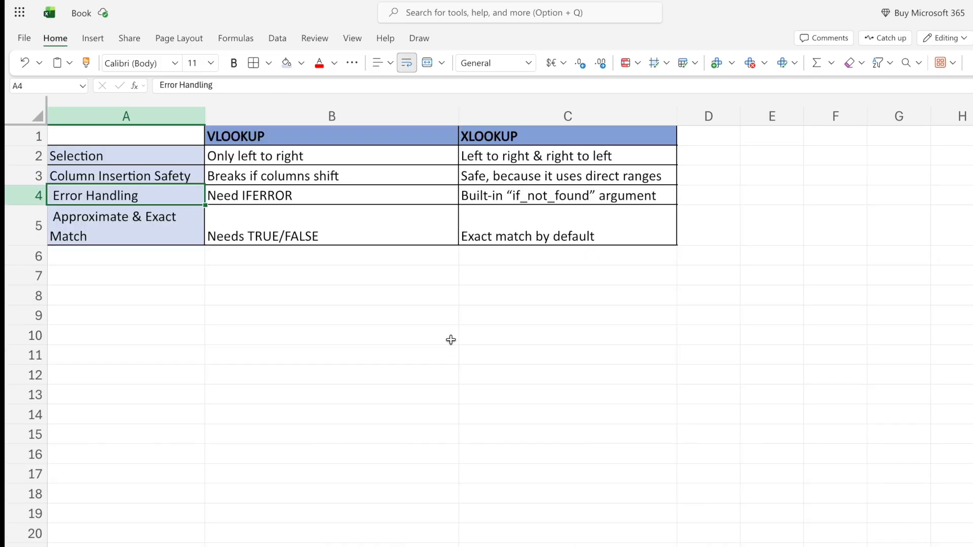
click(545, 196)
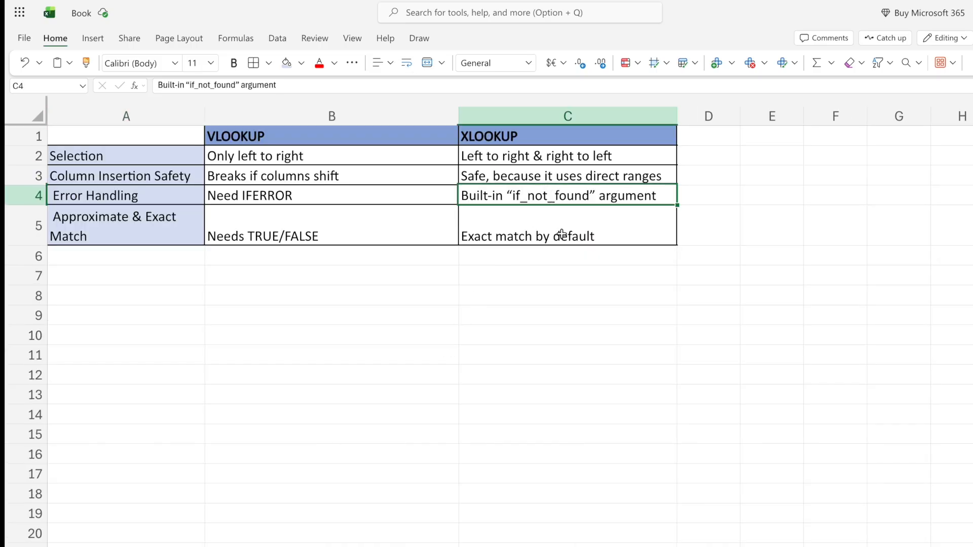